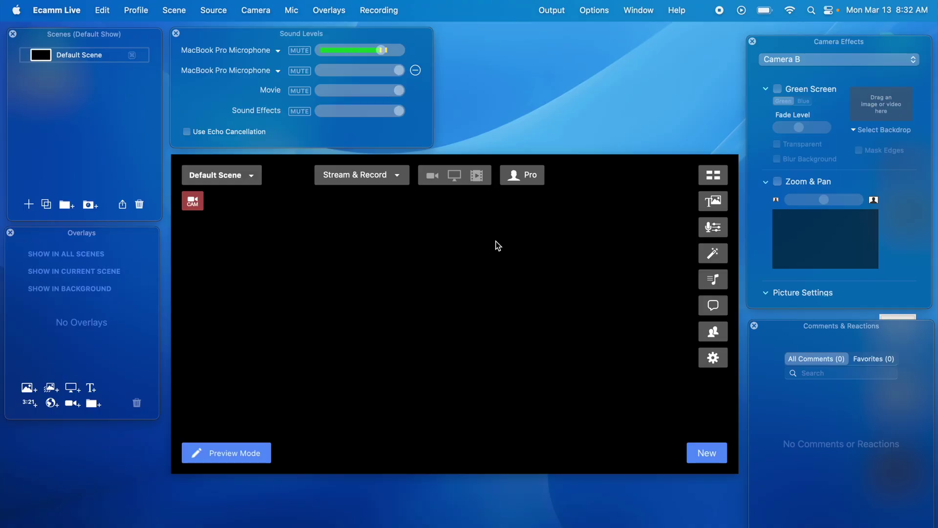
- Rename Ecamm Live's Default Scene to 'Capture'
mouse_move(76, 57)
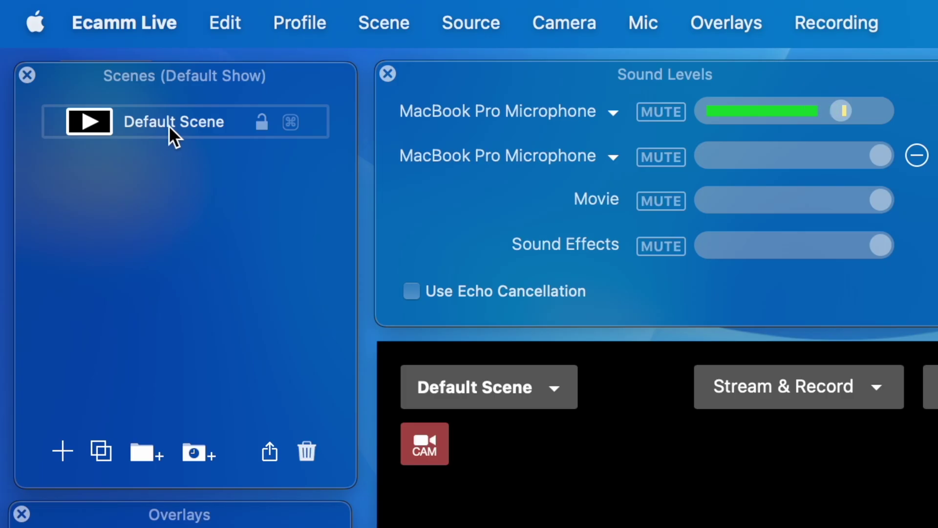
double_click(171, 126)
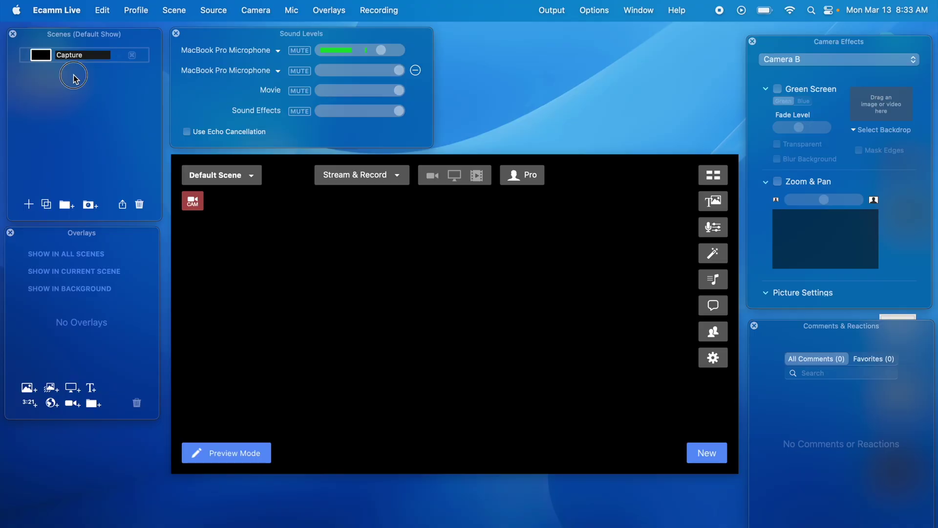
key(Return)
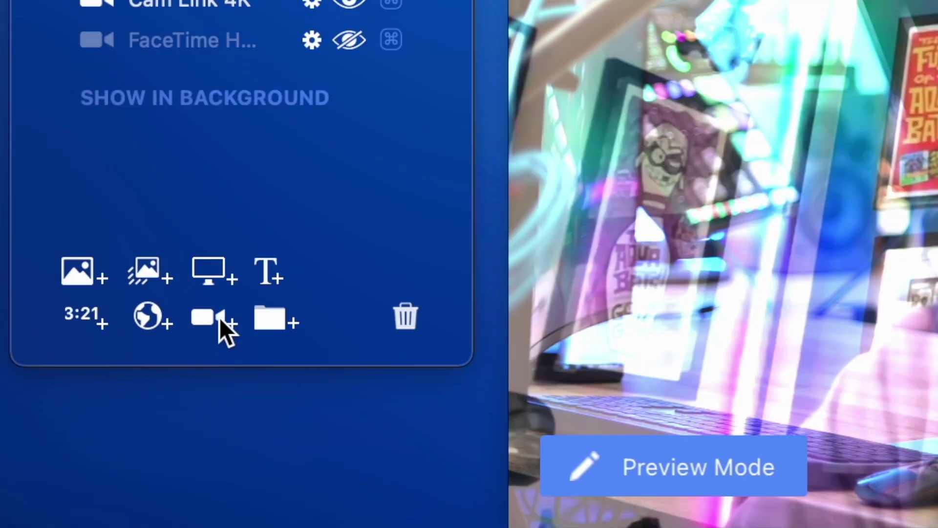
- Add a new camera overlay to the Capture scene that shows the iPhone
click(228, 320)
click(293, 286)
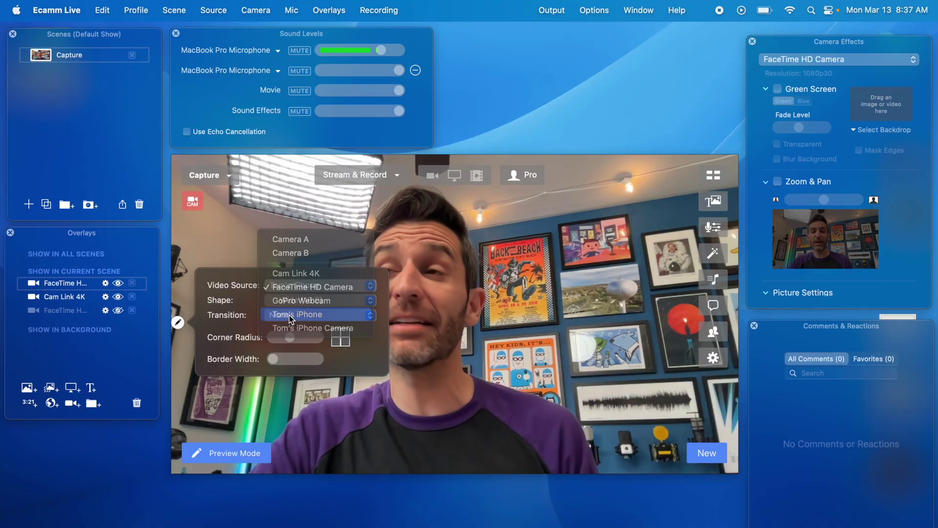
click(290, 315)
click(460, 326)
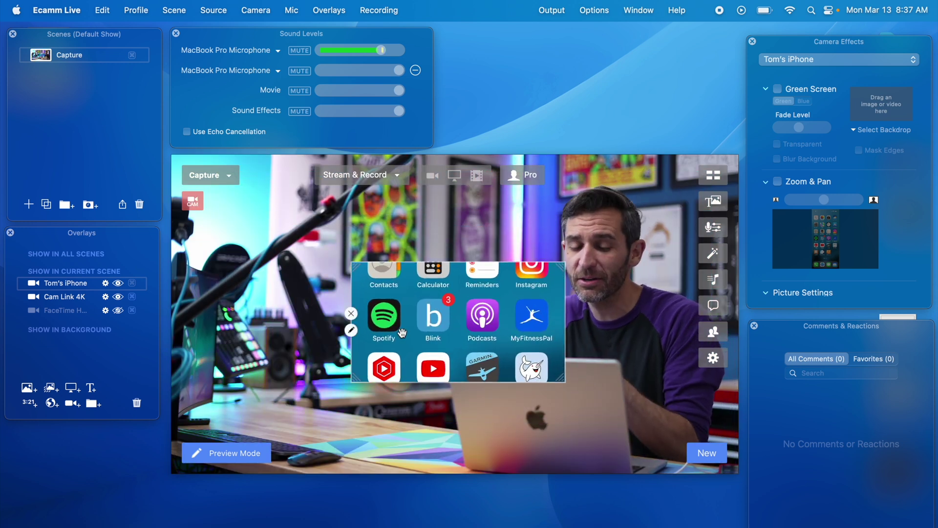
- Resize the iPhone overlay into a tall portrait box and move it left of the presenter
click(351, 331)
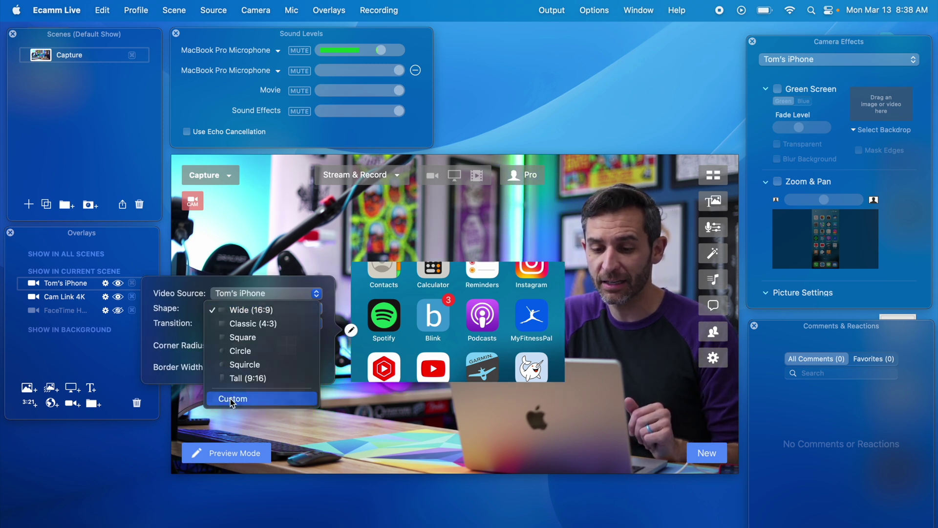
drag(562, 270, 512, 185)
drag(507, 378, 470, 455)
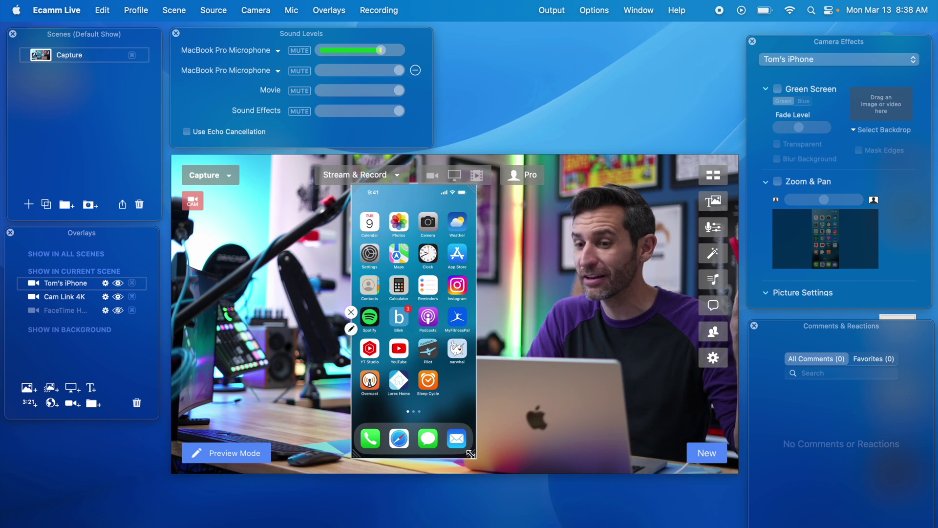
drag(443, 396, 352, 396)
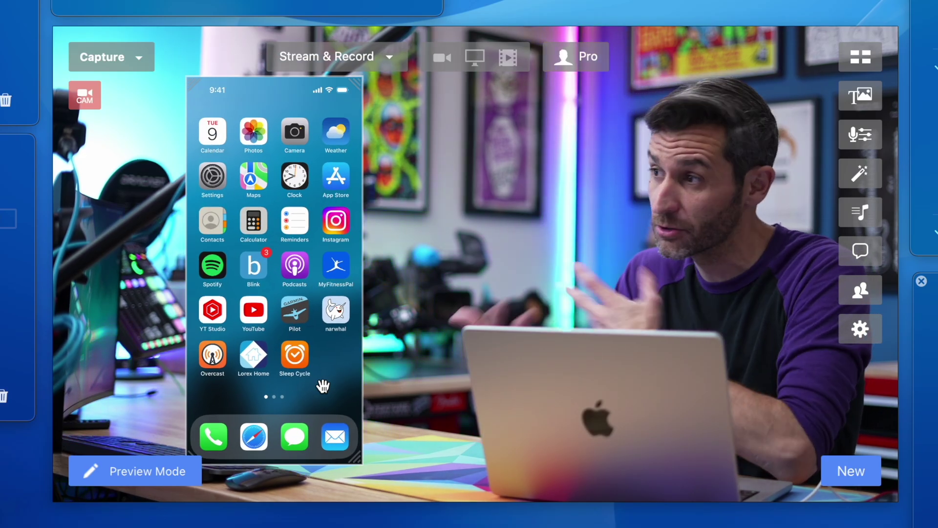
mouse_move(296, 368)
scroll(296, 368, up, 3)
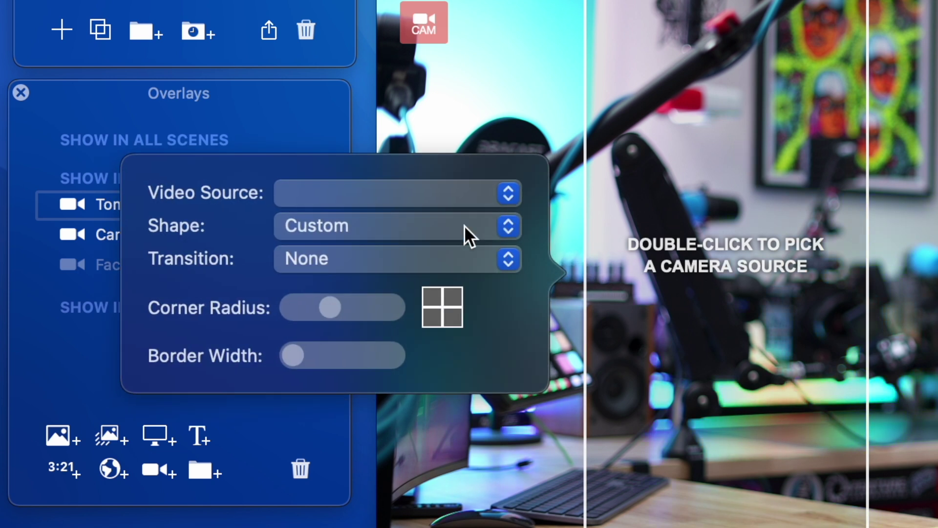
- Set the phone overlay's Video Source to the iPhone (Display) feed
click(453, 187)
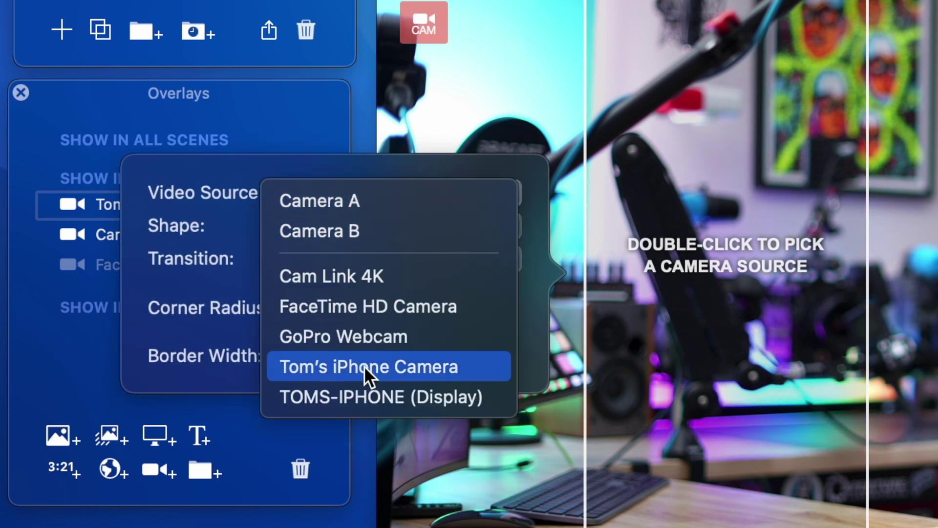
click(415, 397)
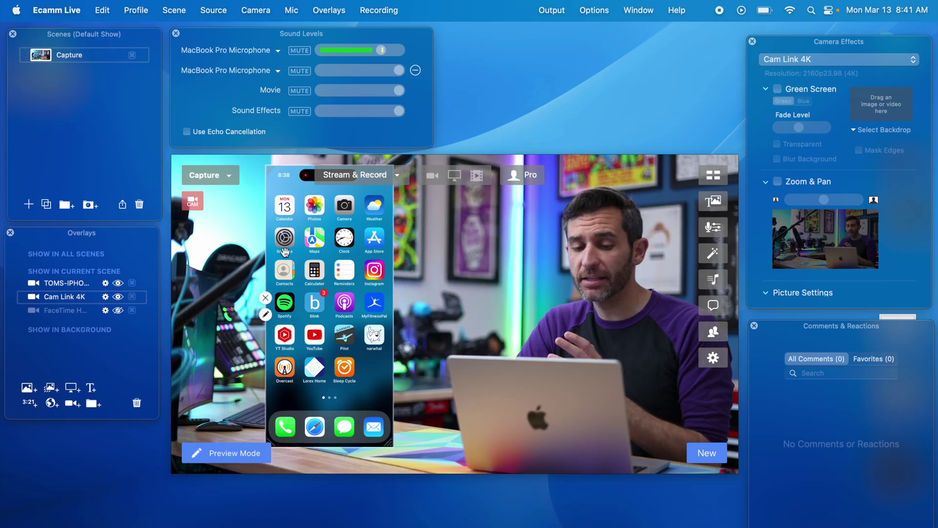
click(306, 268)
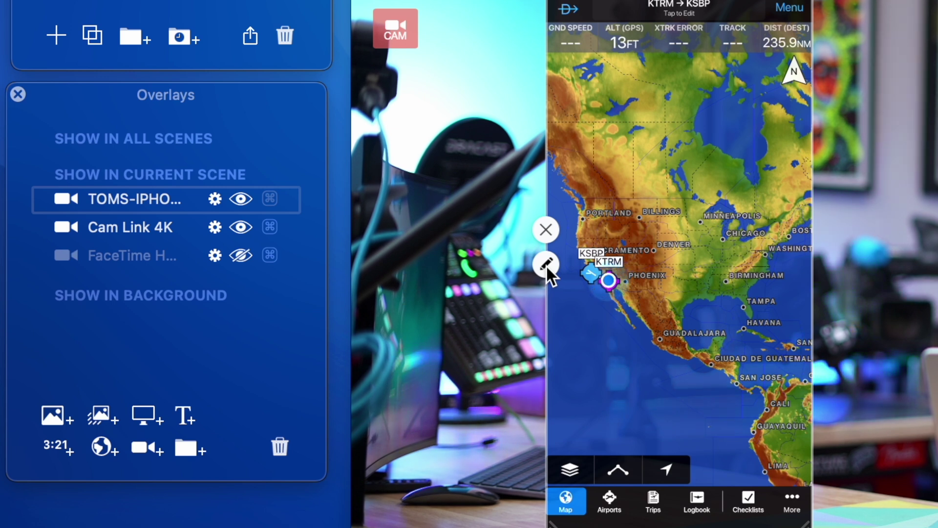
- Add a border to the phone overlay, trying light blue and then yellow
click(546, 266)
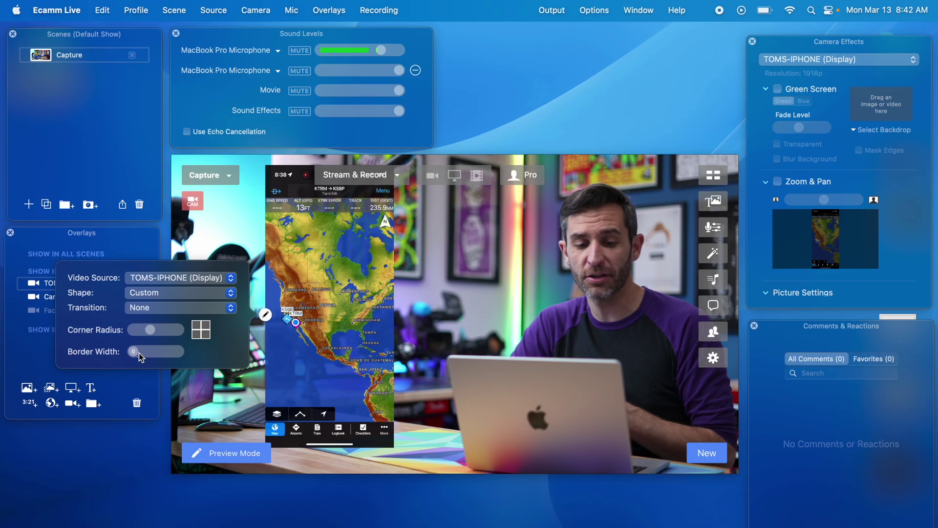
click(281, 348)
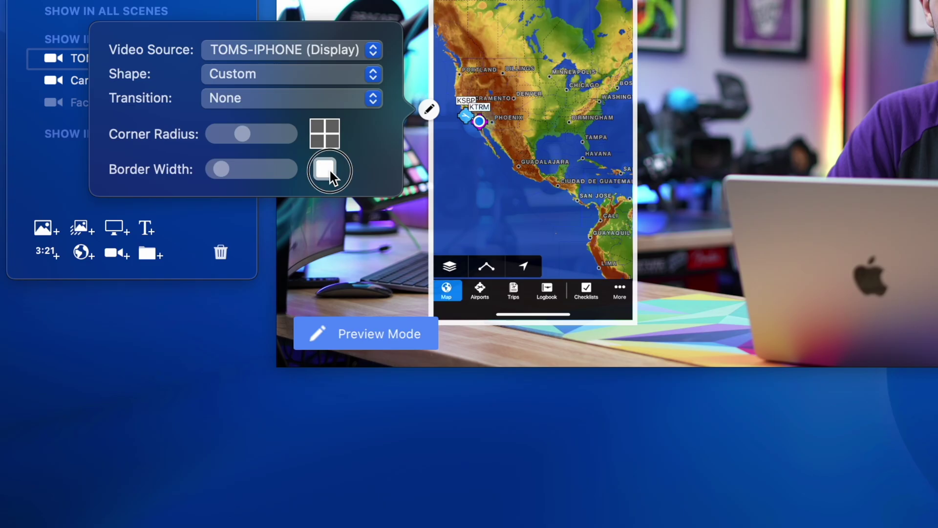
click(201, 351)
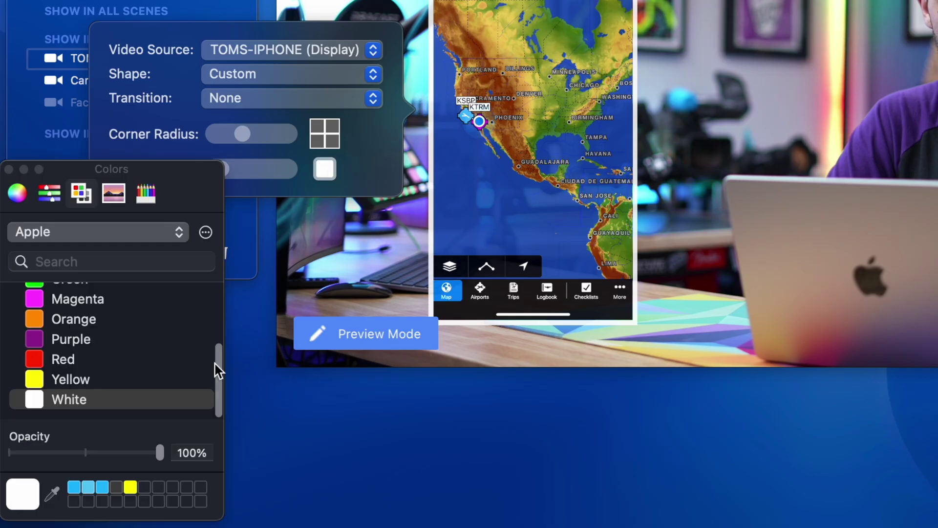
click(74, 487)
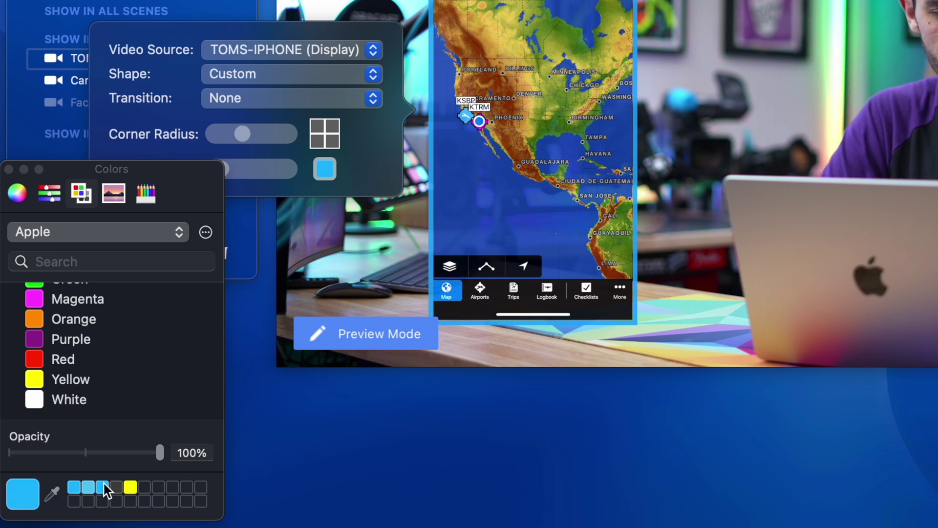
click(130, 486)
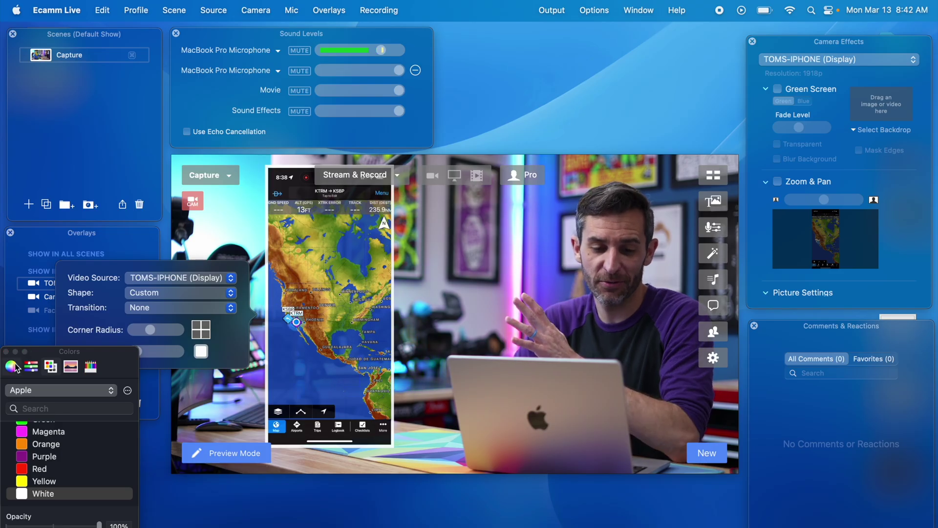
click(9, 168)
- Turn on corner rounding for the phone overlay and increase the Corner Radius
mouse_move(131, 354)
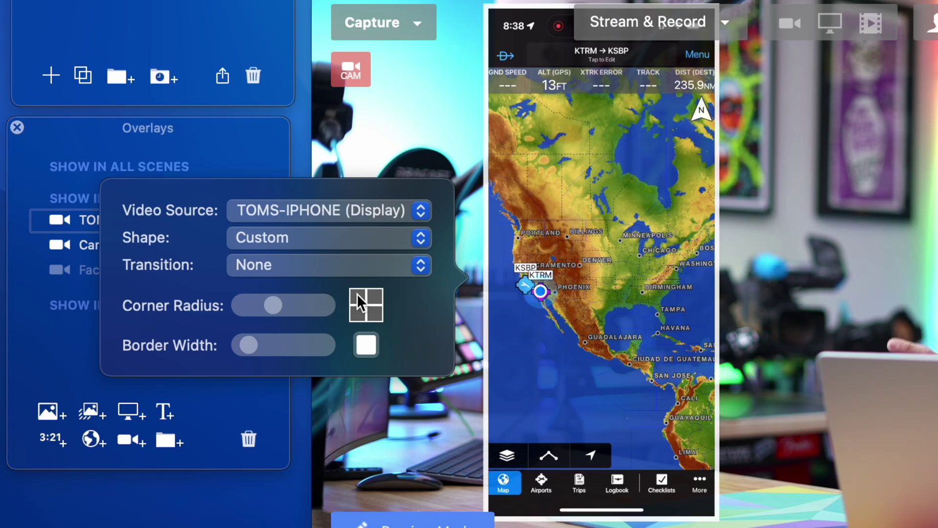
click(357, 293)
mouse_move(279, 302)
mouse_down()
mouse_move(322, 303)
mouse_move(293, 304)
mouse_up()
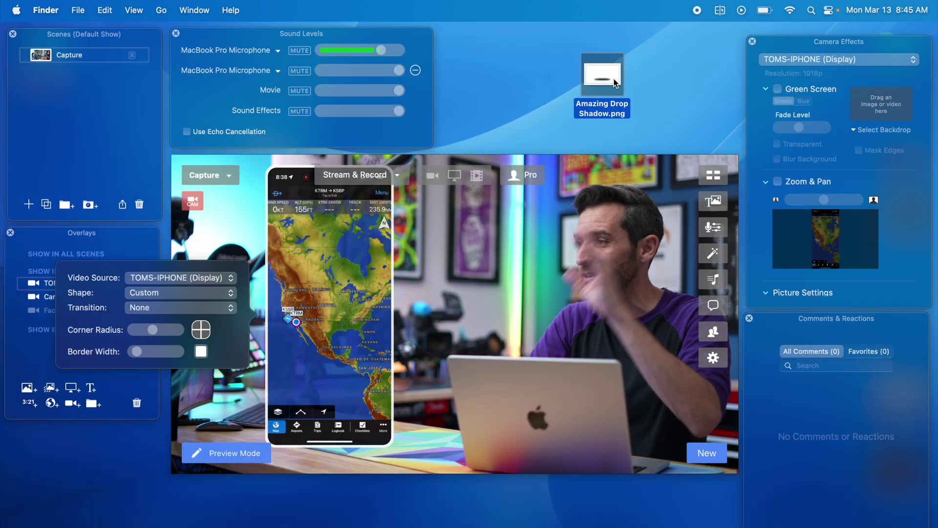
- Drop Amazing Drop Shadow.png into the scene and line it up behind the phone overlay
drag(615, 78, 548, 286)
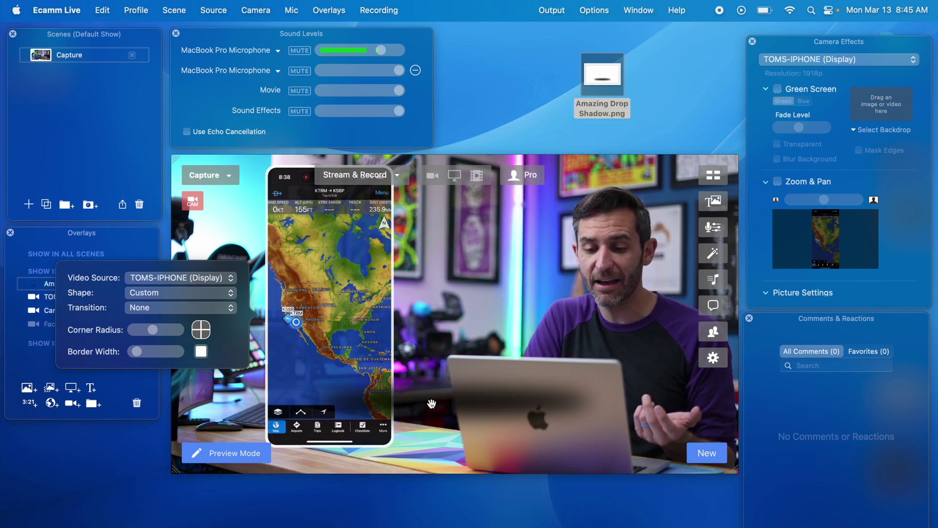
drag(425, 393, 482, 339)
drag(458, 375, 335, 459)
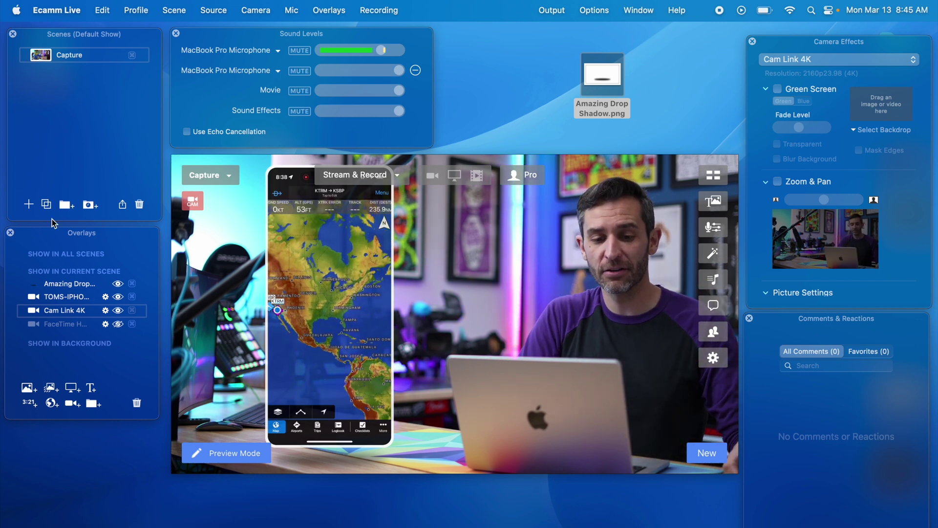
- Create a new Ecamm Live scene named 'Main'
click(30, 207)
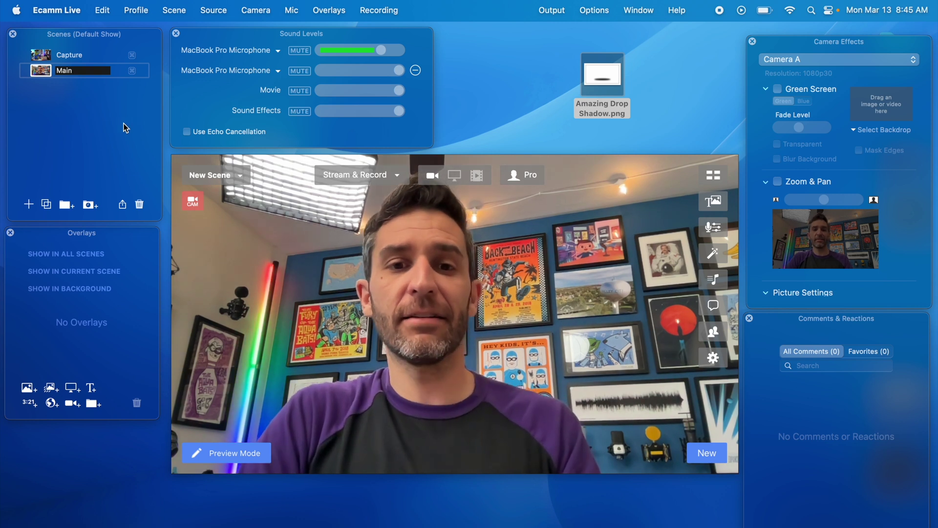
text(Main)
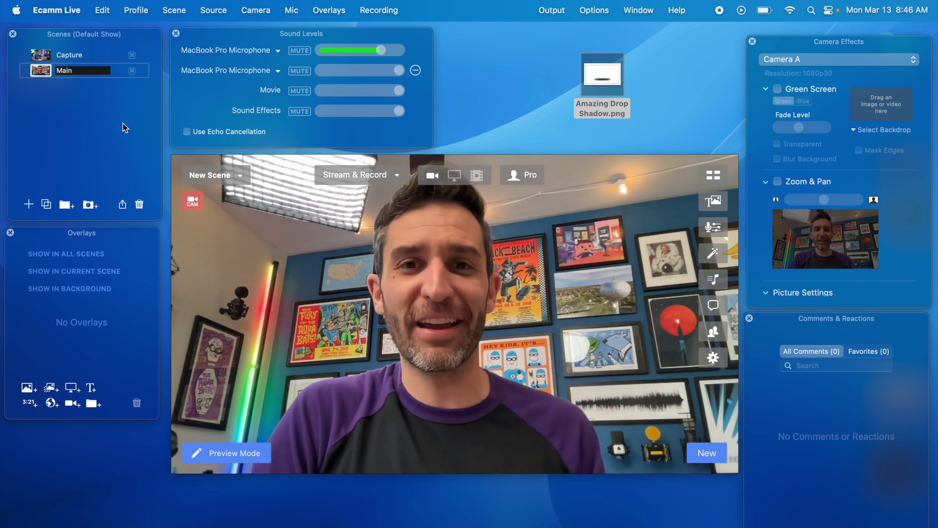
key(Return)
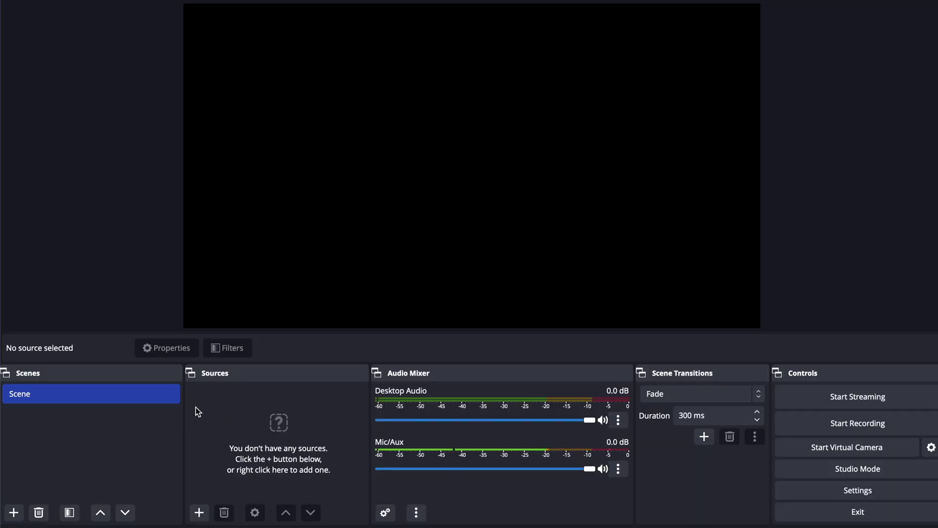
- Open the list of source types to add to OBS's empty default Scene
click(201, 514)
- Add a Video Capture Device source named Camera using the Cam Link 4K device
click(240, 437)
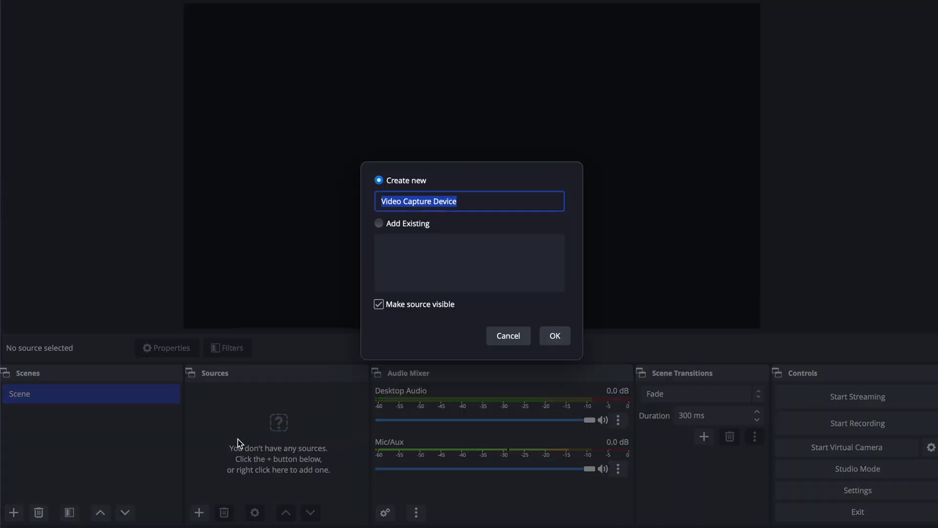
text(Camera)
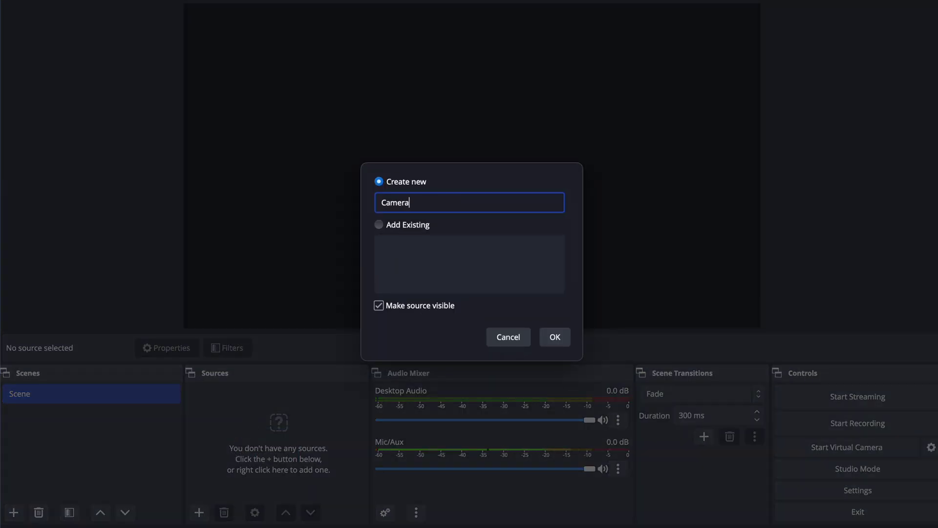
key(Return)
click(332, 266)
click(331, 280)
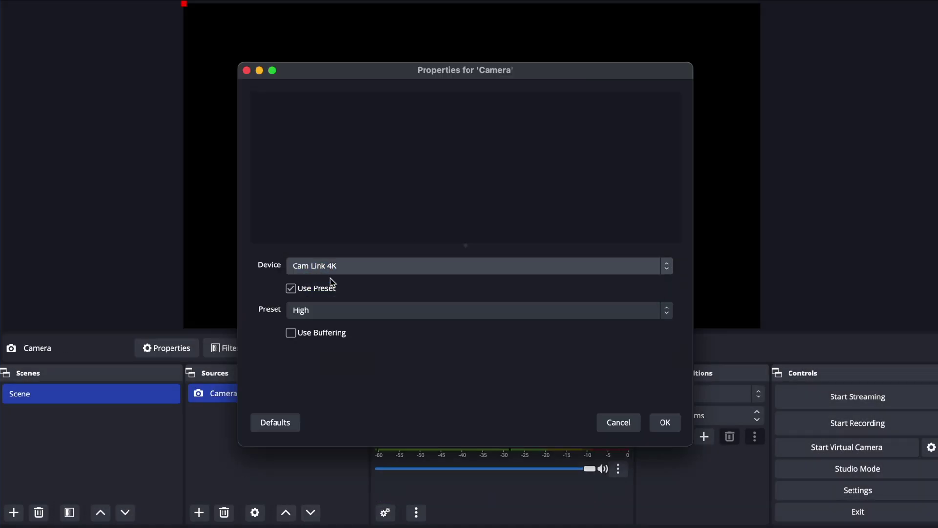
click(665, 422)
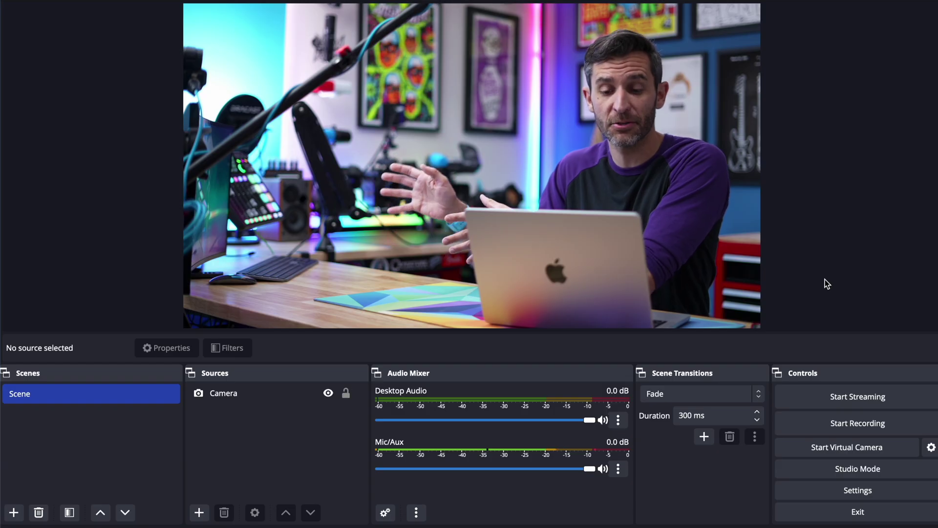
click(204, 508)
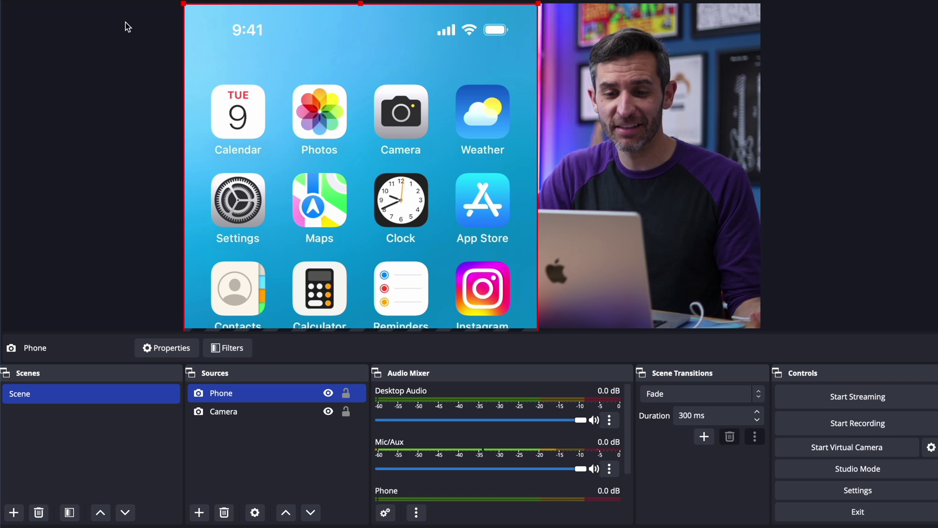
- Shrink the Phone source into a narrow panel positioned left of the presenter
drag(191, 20, 296, 18)
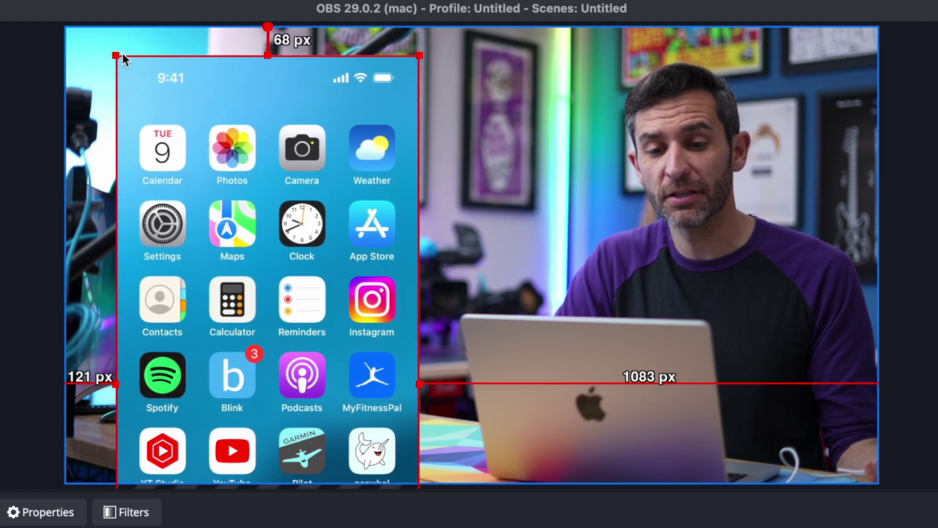
drag(123, 54, 264, 127)
drag(177, 65, 221, 167)
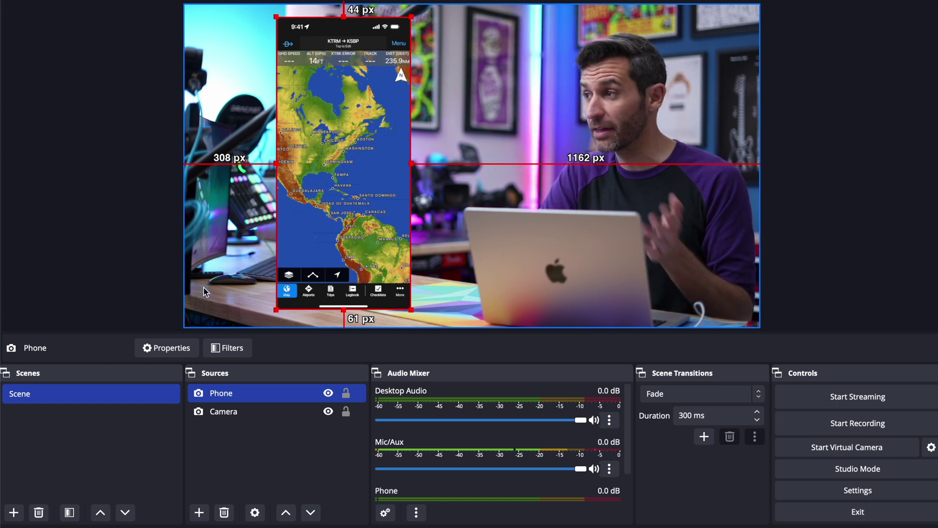
- Give the Phone source a Color Correction filter named Opacity, lowering opacity to 0.9257
click(228, 347)
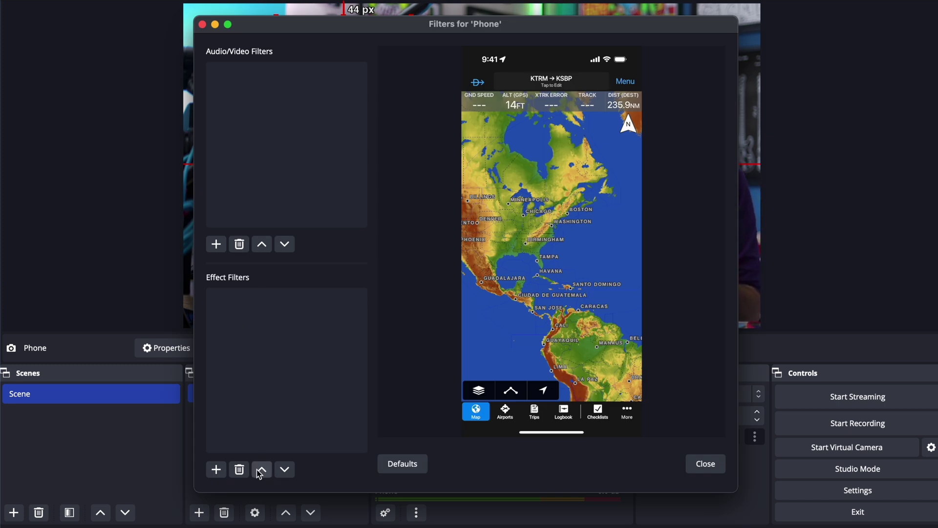
click(216, 470)
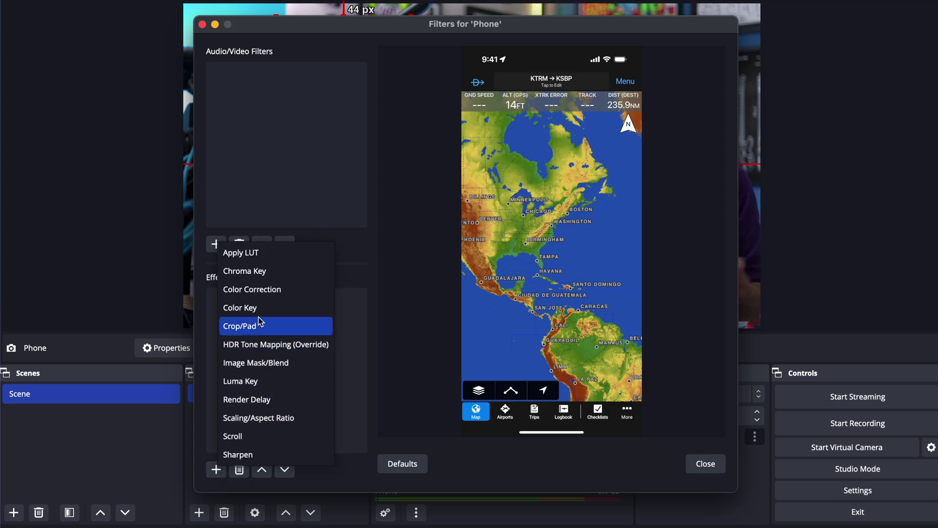
click(260, 294)
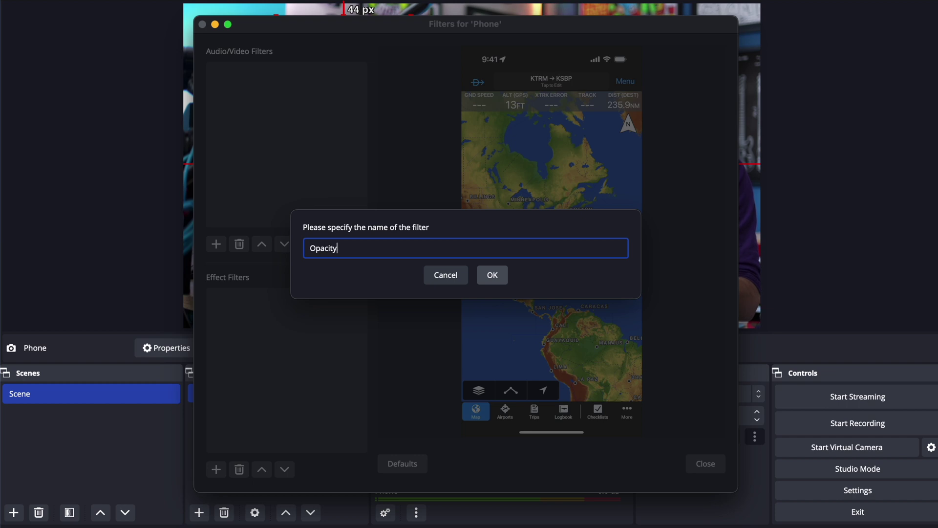
click(492, 275)
scroll(523, 221, down, 1)
scroll(524, 221, up, 1)
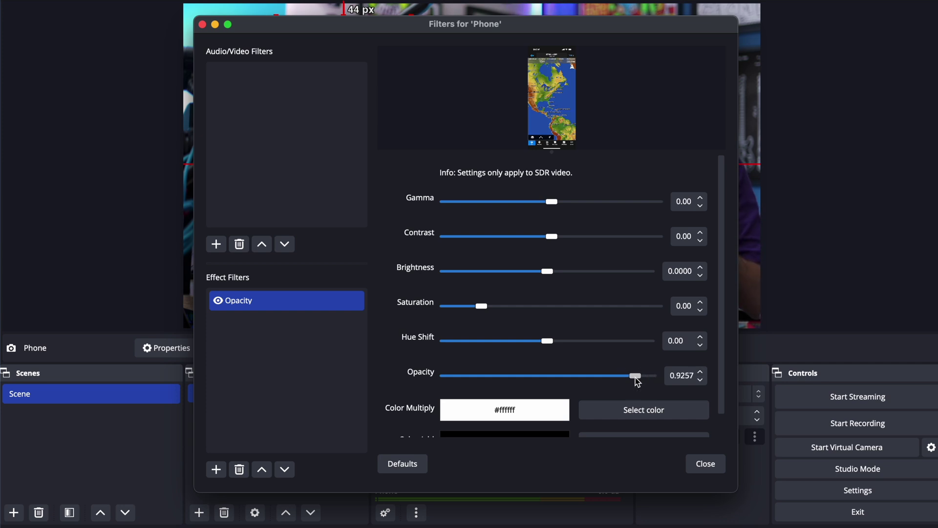
click(702, 468)
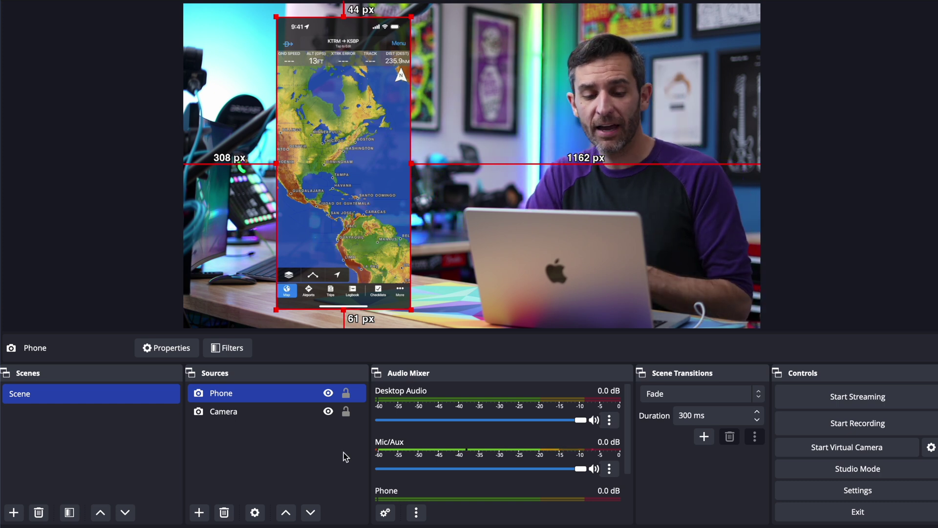
- Add an image source named Drop Shadow showing Amazing Drop Shadow.png
click(199, 512)
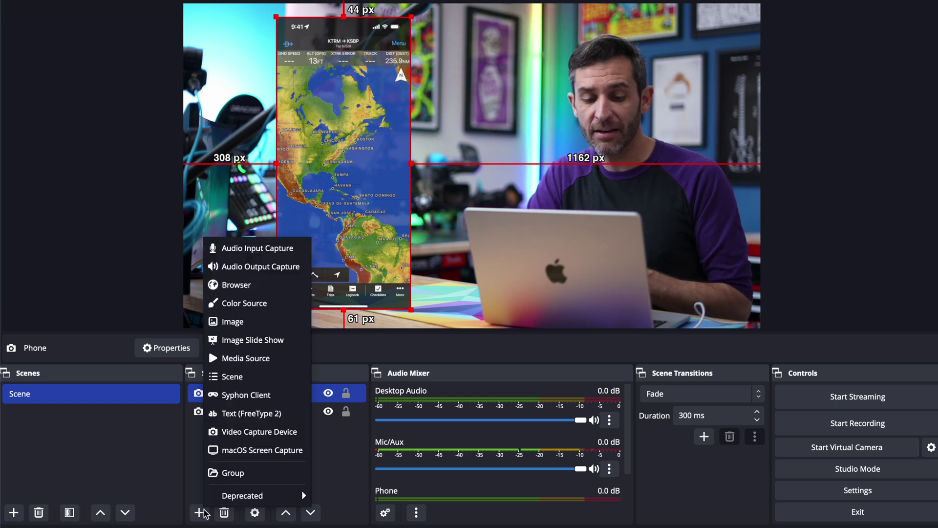
click(258, 325)
text(Drop)
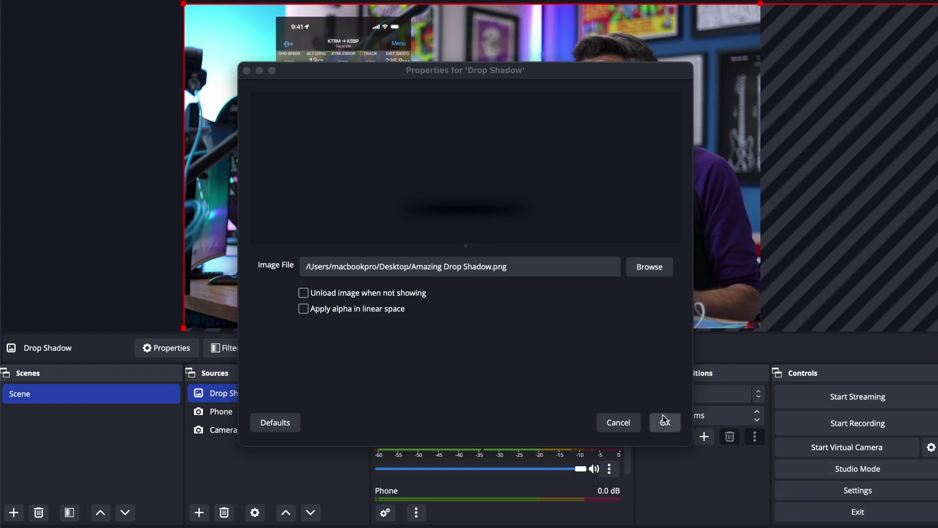
click(664, 421)
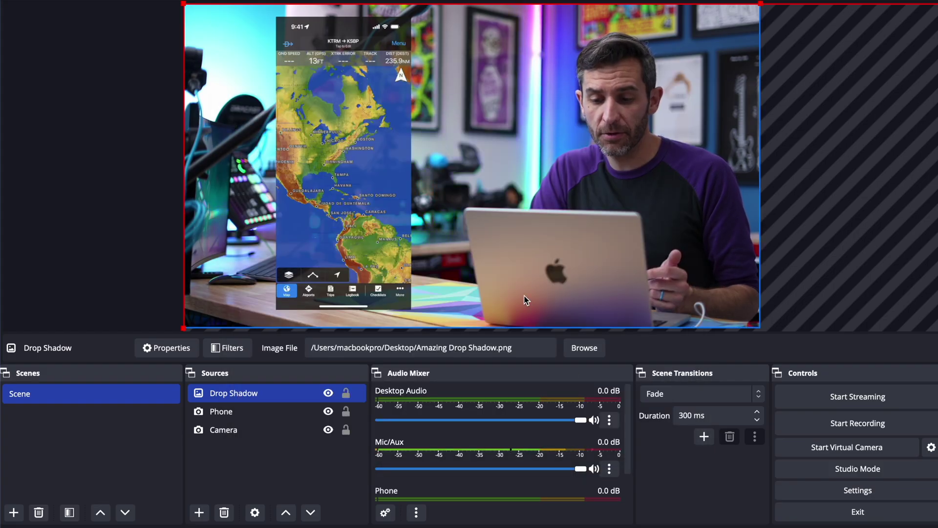
- Shrink the Drop Shadow image and place it behind the phone panel
drag(226, 214, 282, 220)
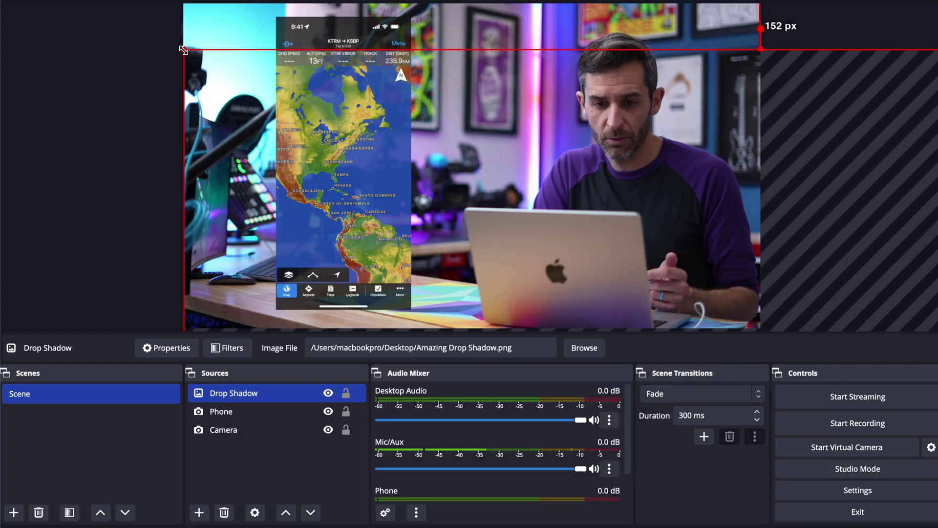
drag(183, 50, 504, 230)
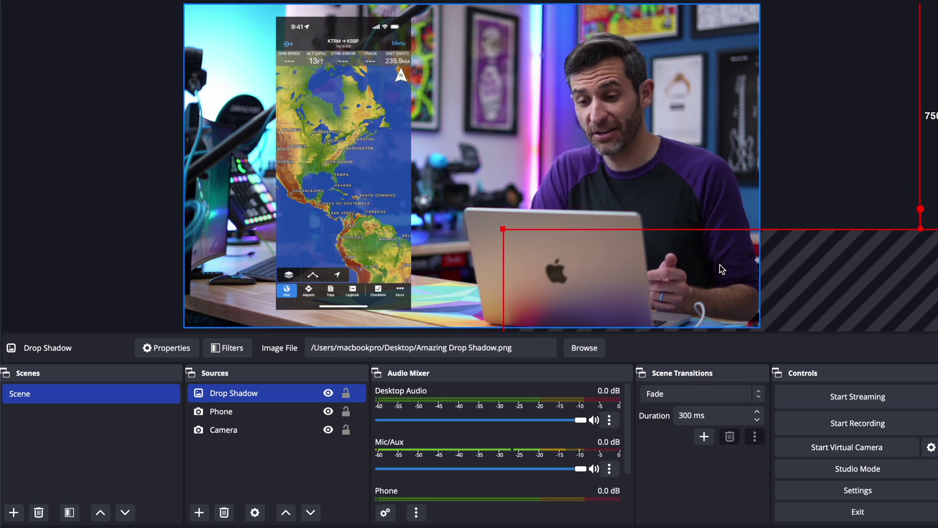
drag(721, 269, 432, 242)
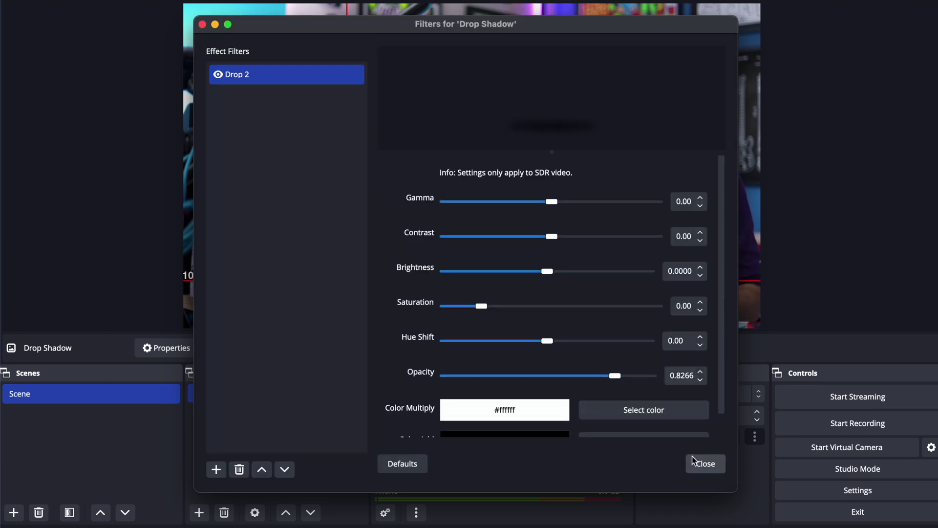
click(694, 460)
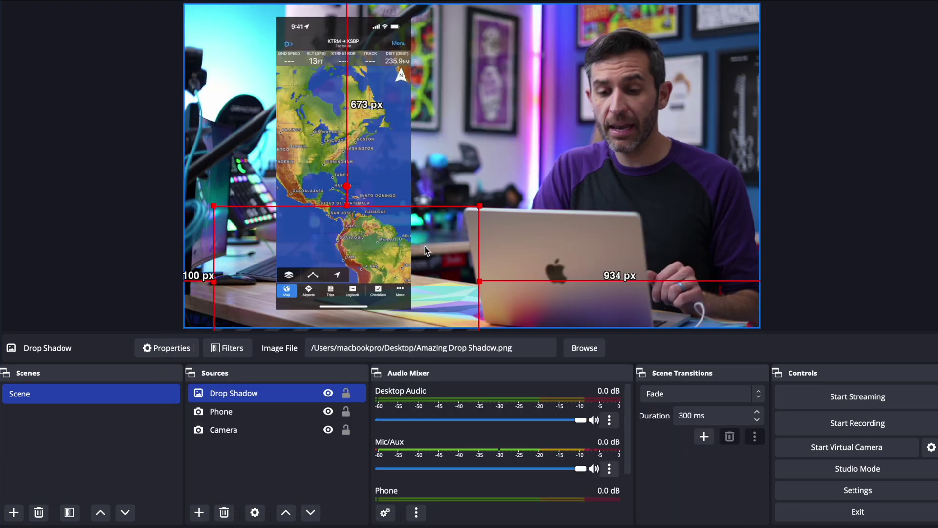
- Select the Camera shot and toggle the Phone source's visibility
click(450, 161)
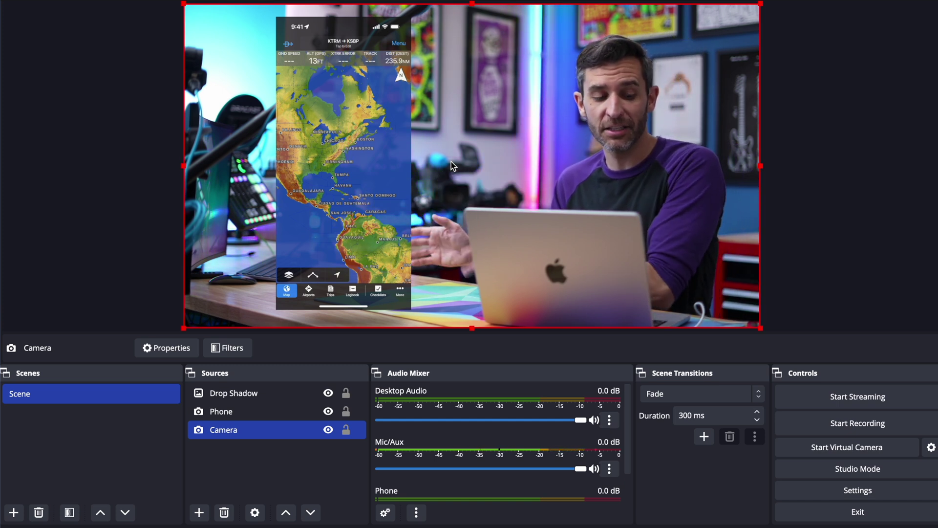
click(328, 411)
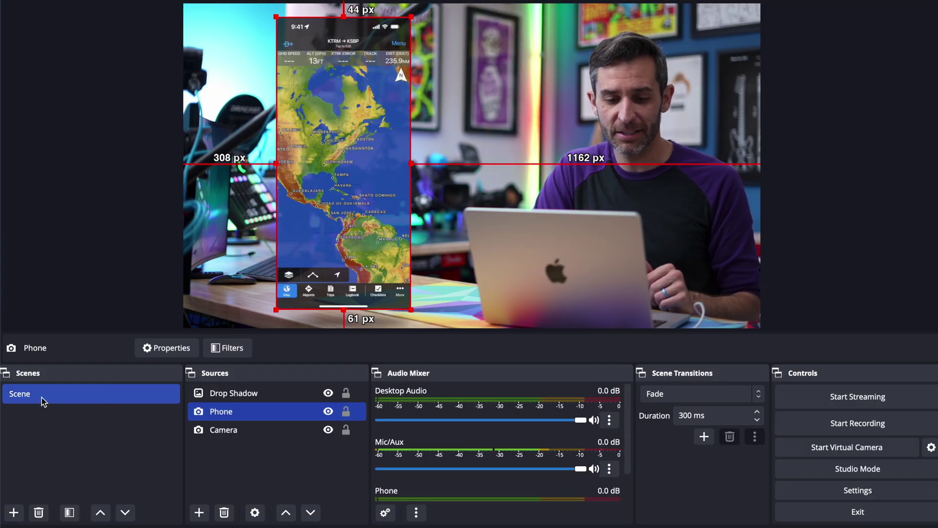
right_click(42, 397)
- Rename the scene 'Scene' to 'Capture'
click(74, 212)
text(Capture)
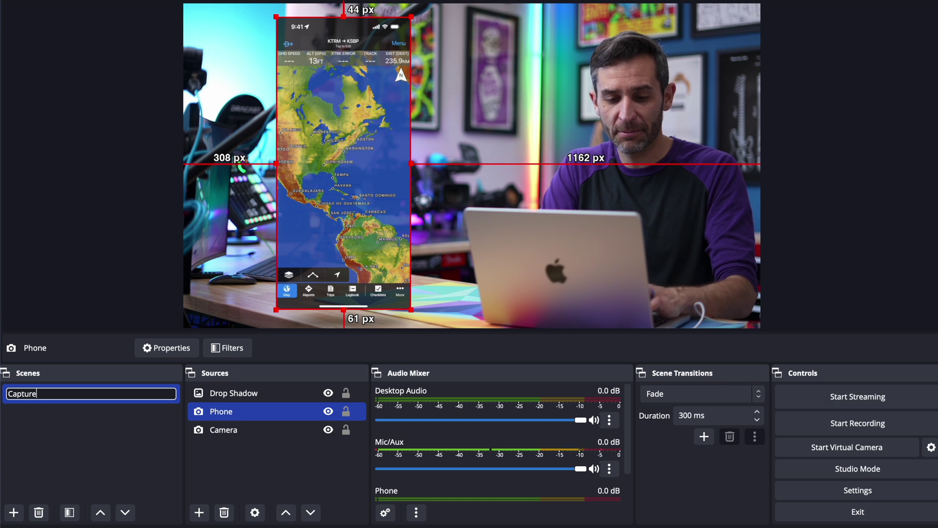
key(Return)
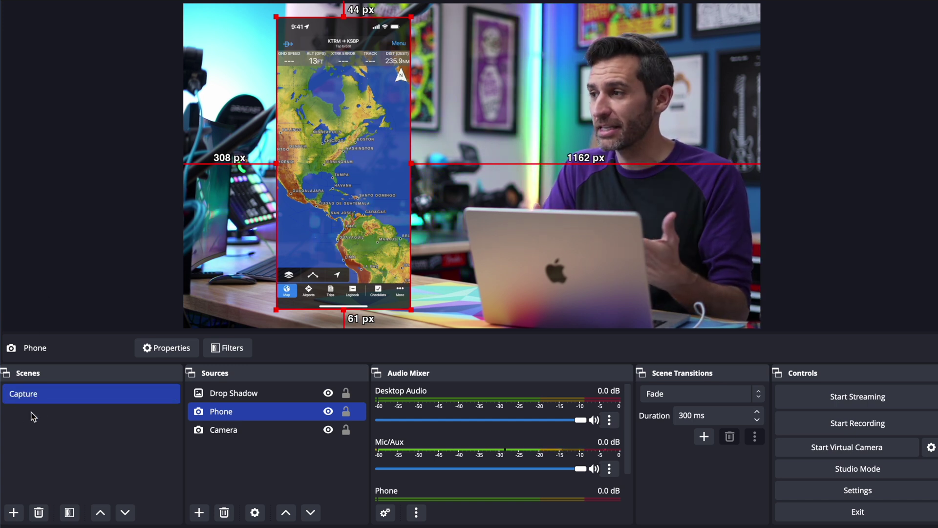